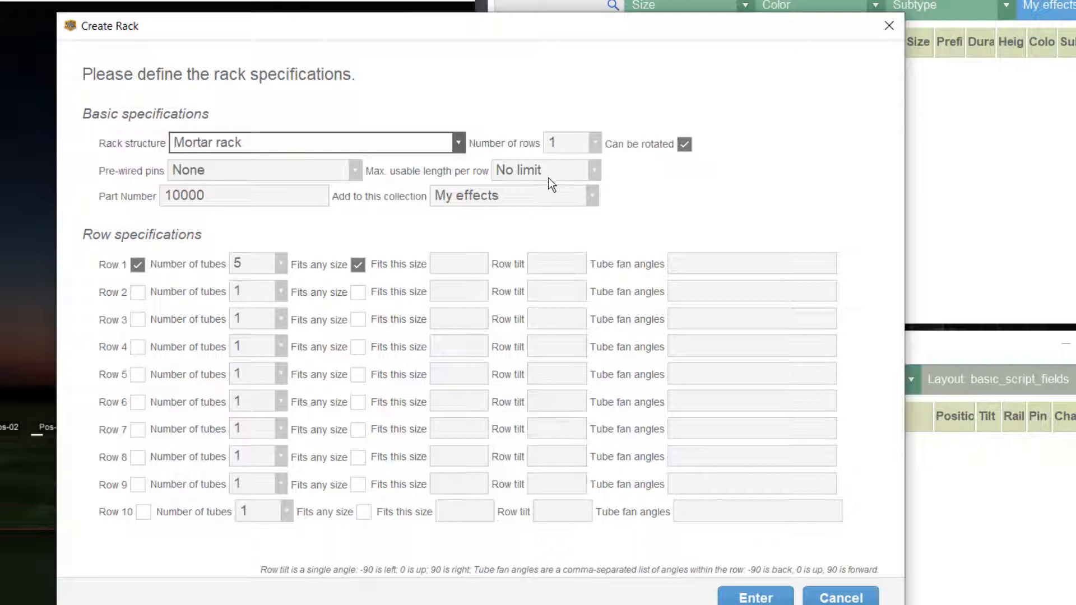
{"action": "left_click", "coordinate": [595, 144]}
{"action": "left_click", "coordinate": [580, 159]}
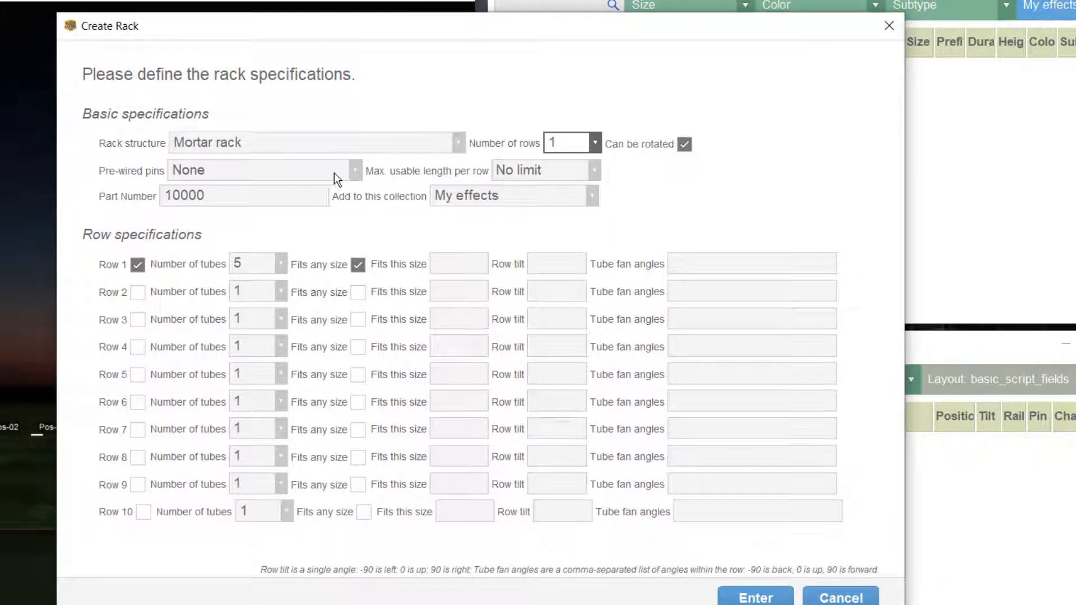
{"action": "left_click", "coordinate": [241, 196]}
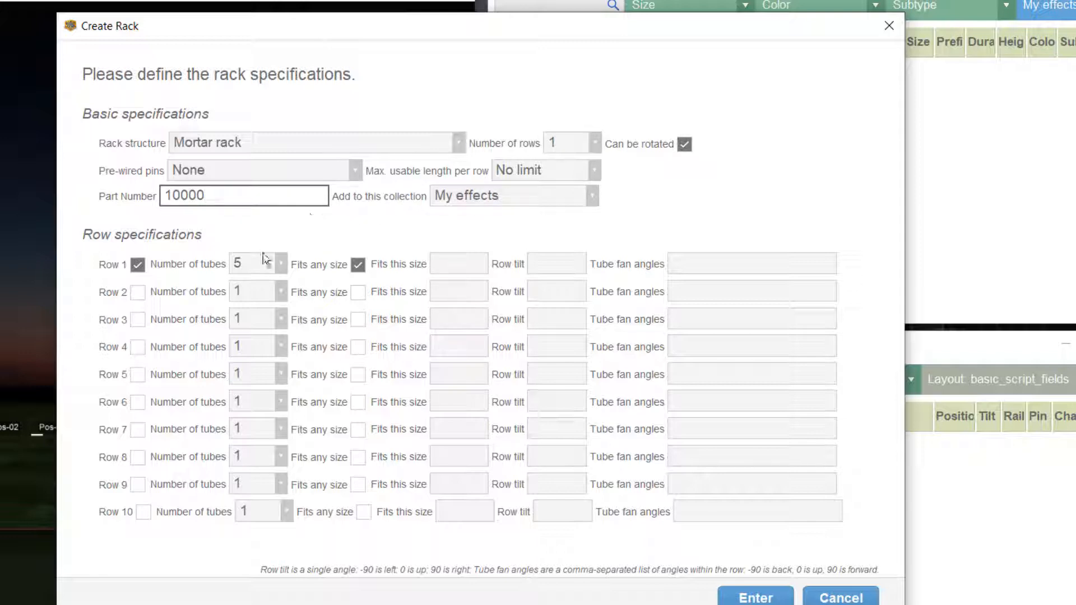
{"action": "left_click", "coordinate": [274, 236]}
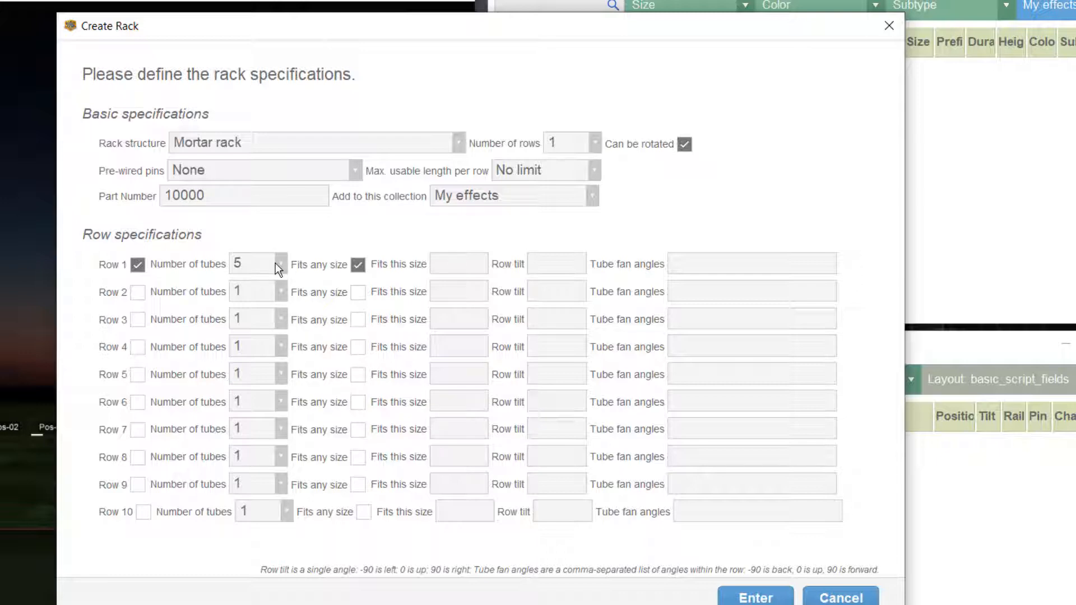
- Set row 1 to 3 tubes and restrict it to the 125mm size instead of any size
{"action": "left_click", "coordinate": [282, 263]}
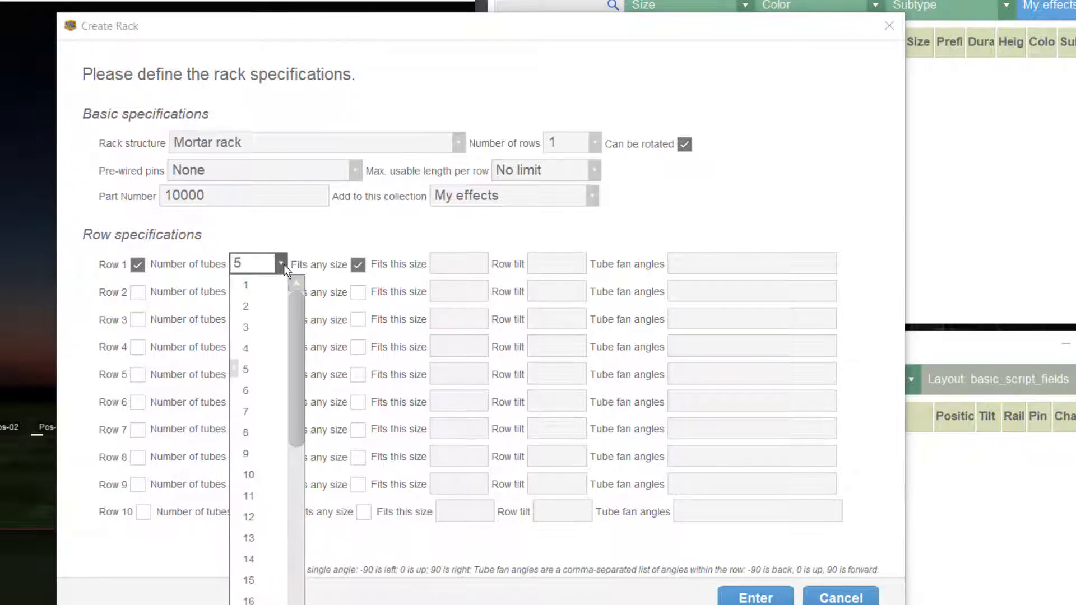
{"action": "left_click", "coordinate": [257, 322]}
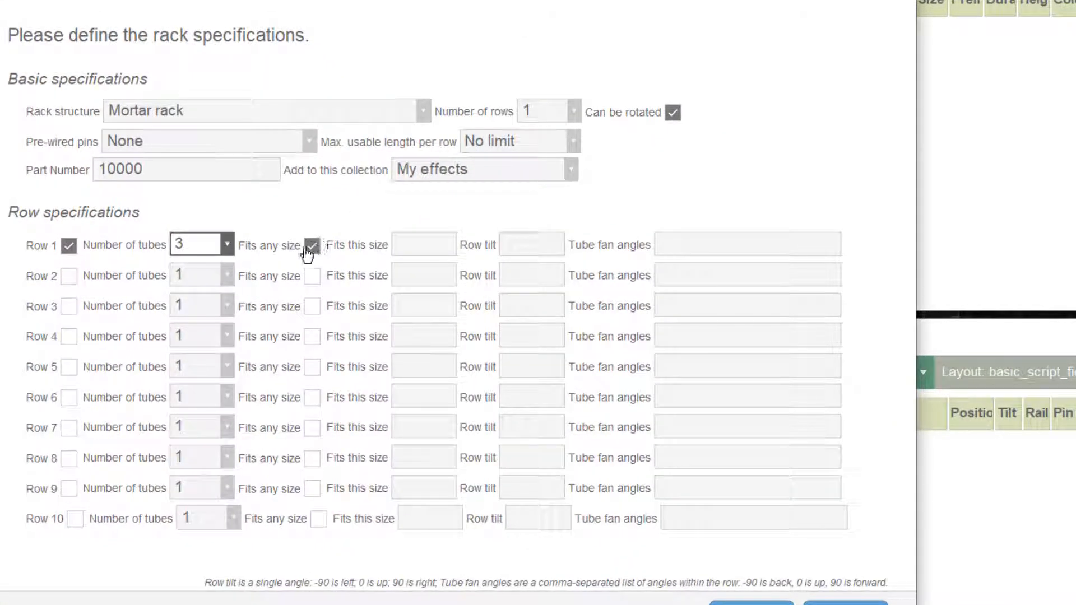
{"action": "left_click", "coordinate": [313, 248]}
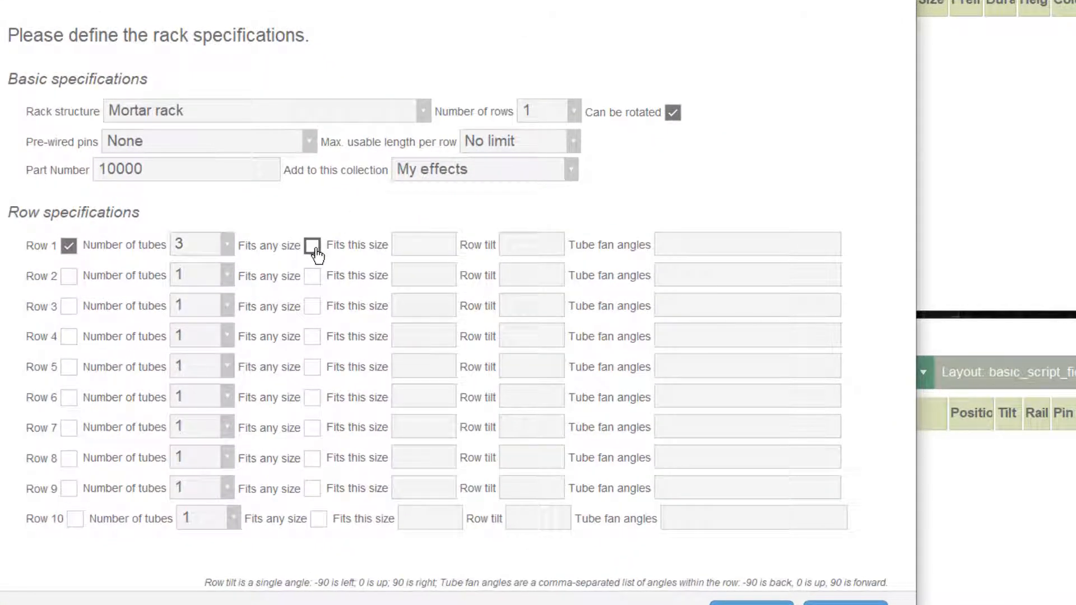
{"action": "left_click", "coordinate": [415, 244]}
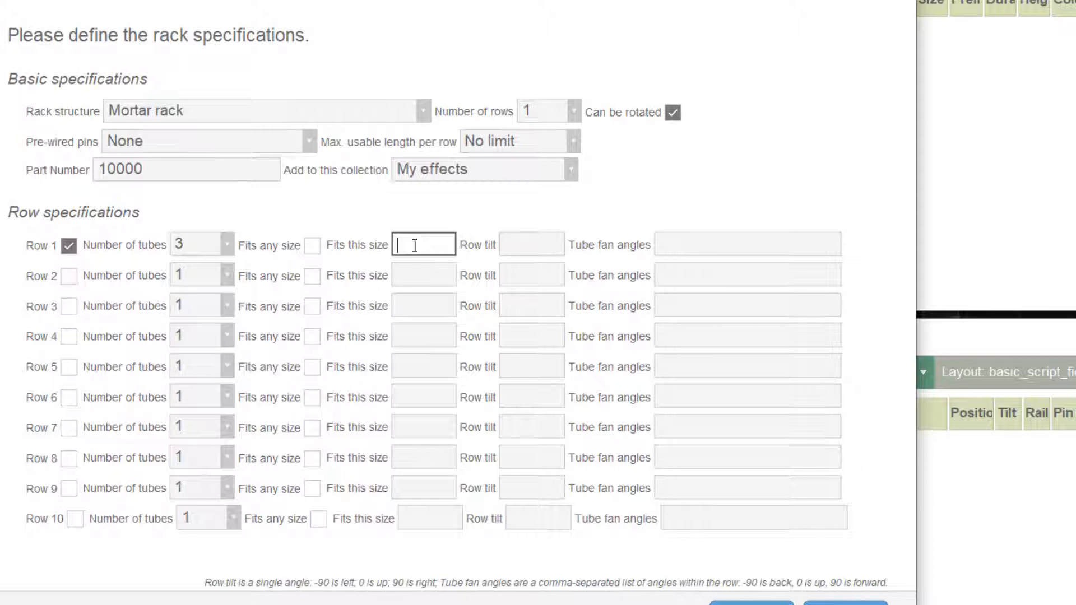
{"action": "type", "text": "25mm"}
{"action": "key", "text": "Tab"}
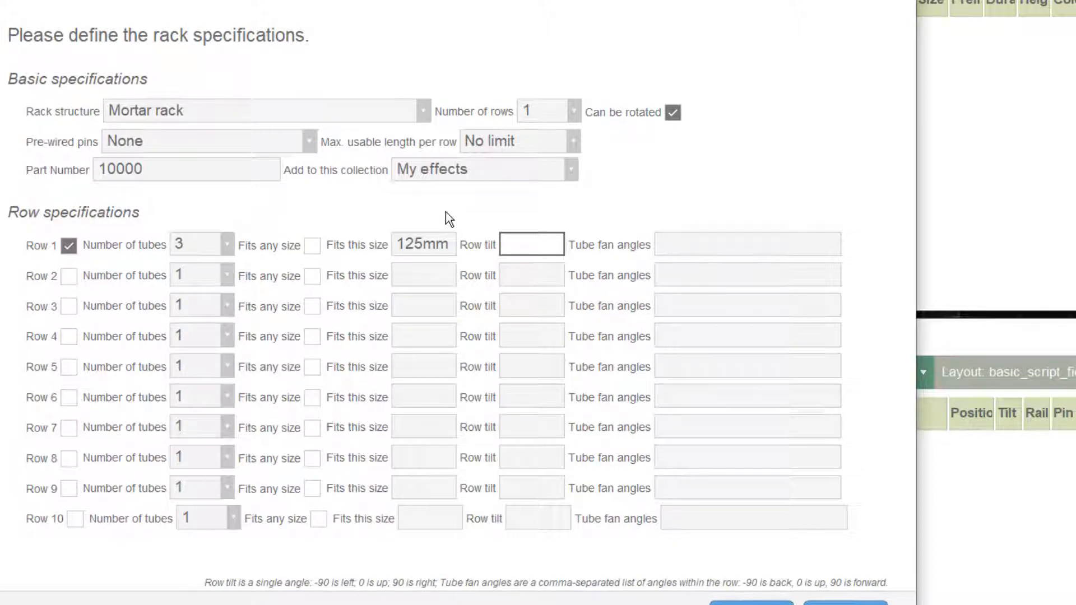
- Give row 1 the tube fan angles -15, 0, 15 and create the rack, dismissing the confirmation
{"action": "key", "text": "Tab"}
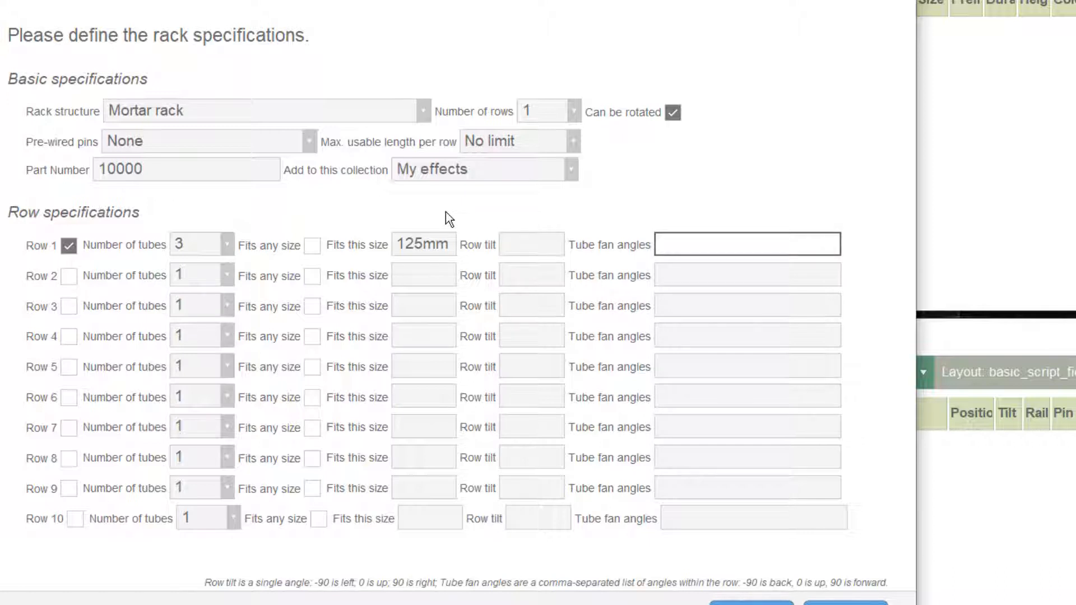
{"action": "key", "text": "shift+Tab"}
{"action": "key", "text": "Tab"}
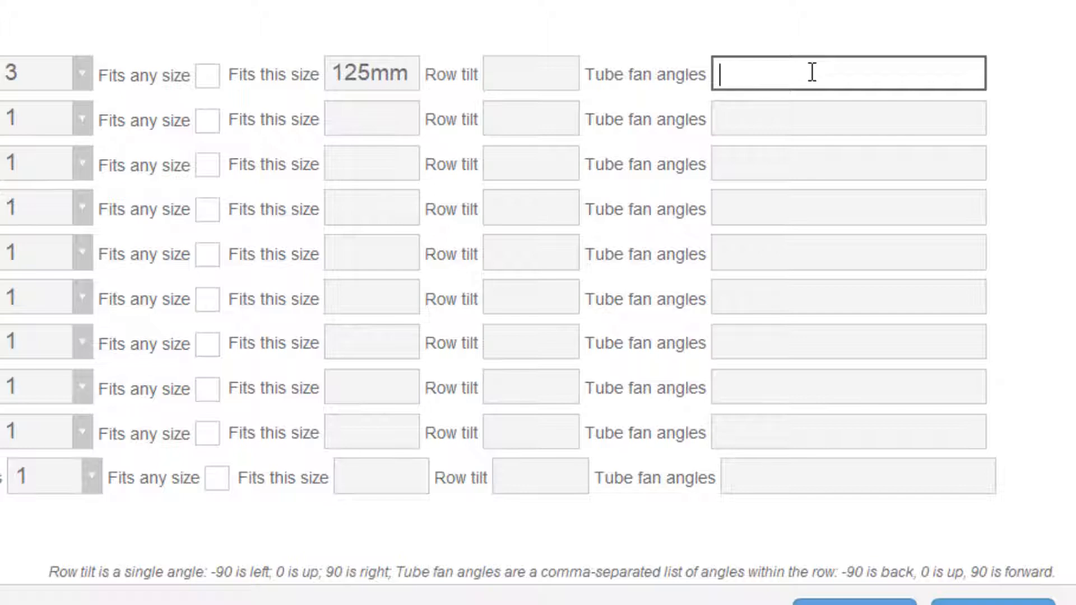
{"action": "type", "text": "-15, 0, 15"}
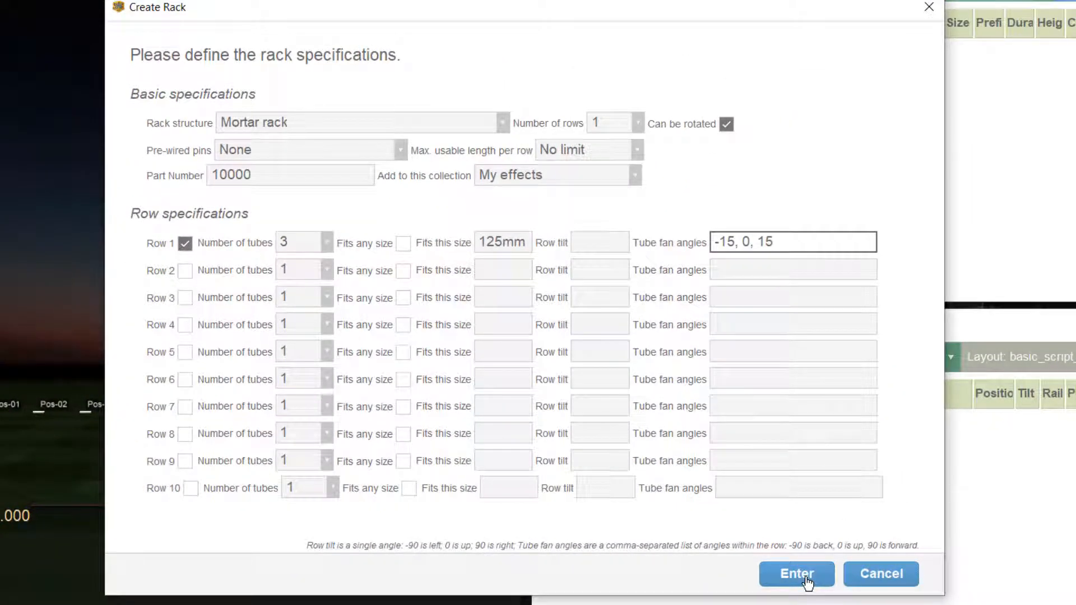
{"action": "left_click", "coordinate": [807, 580]}
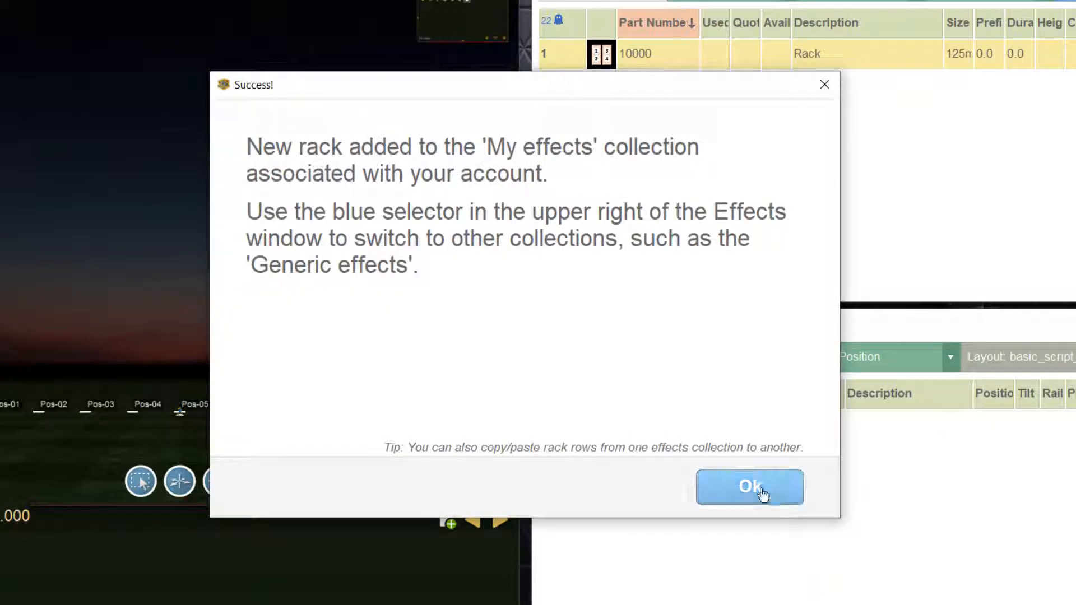
{"action": "left_click", "coordinate": [762, 492]}
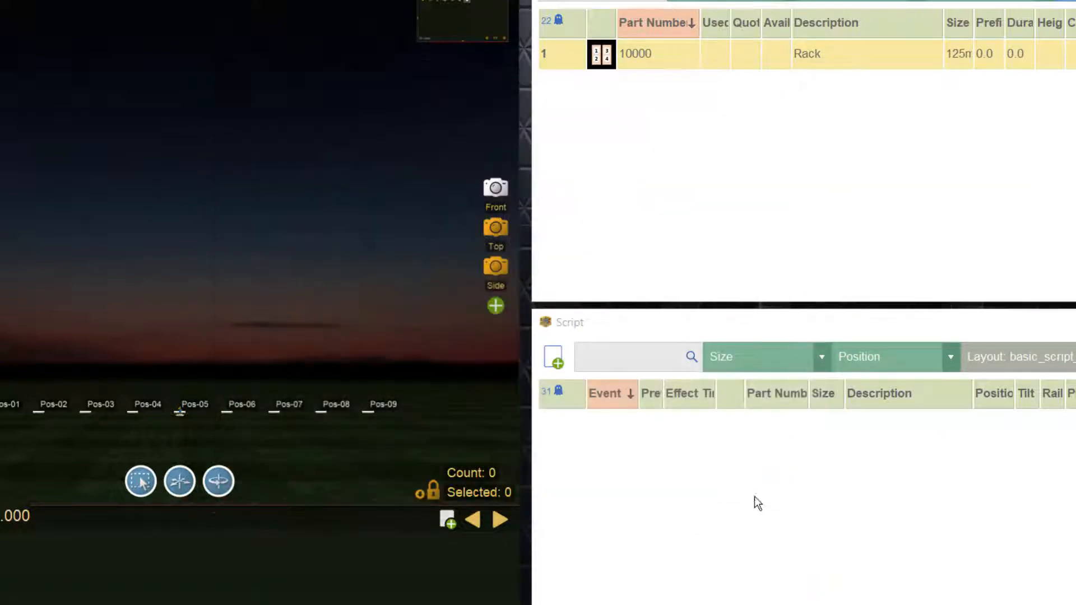
- Review the specifications of rack 10000 in the rack editor and close it without changes
{"action": "right_click", "coordinate": [569, 54]}
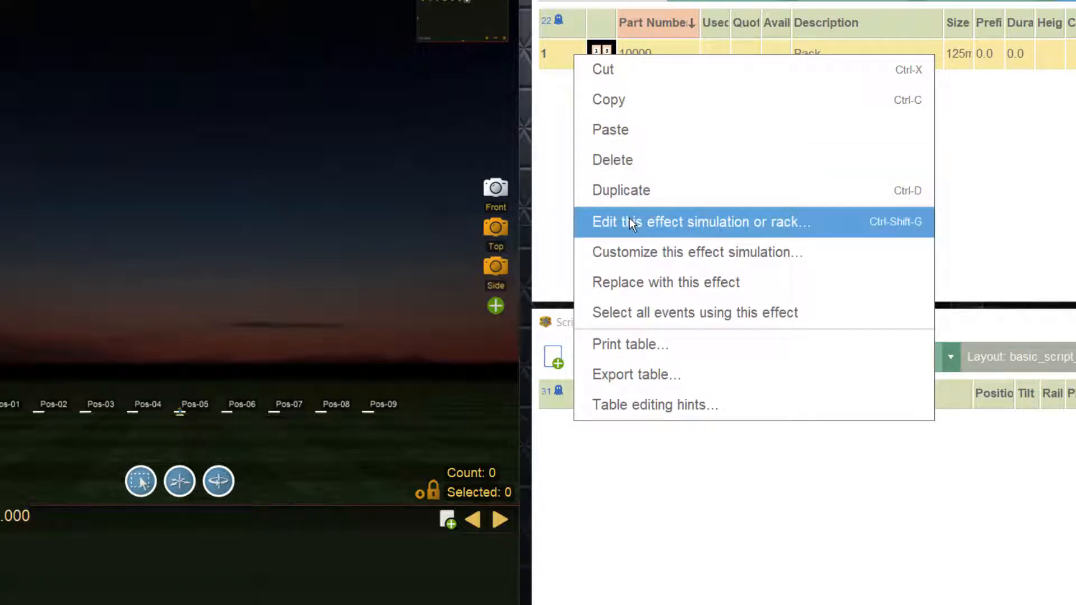
{"action": "left_click", "coordinate": [585, 221]}
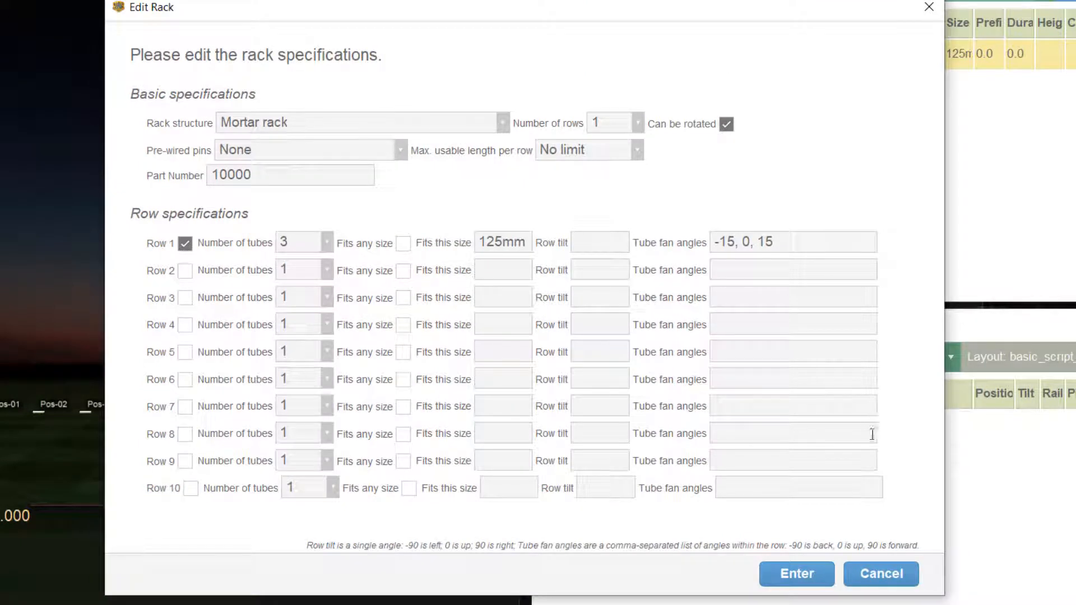
{"action": "left_click", "coordinate": [881, 574]}
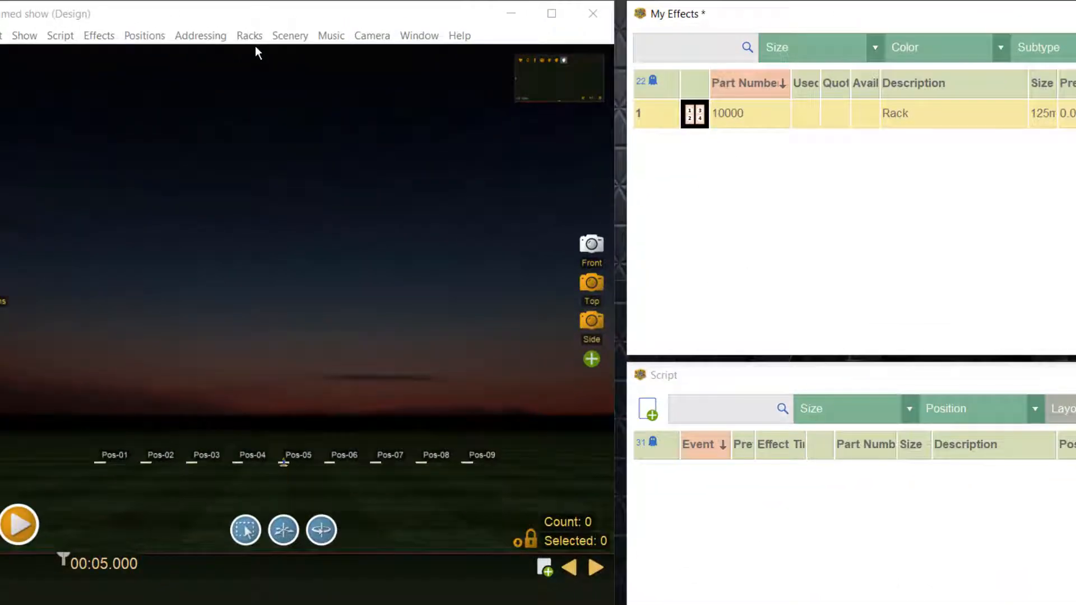
- Start a new mortar rack and set its number of rows to 3
{"action": "left_click", "coordinate": [231, 26]}
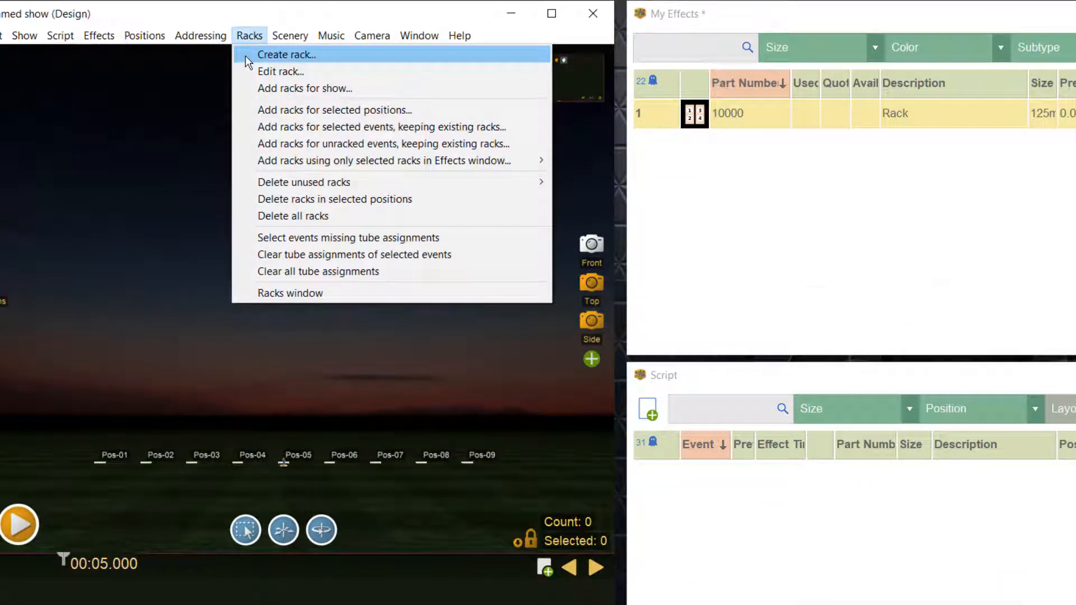
{"action": "left_click", "coordinate": [270, 55]}
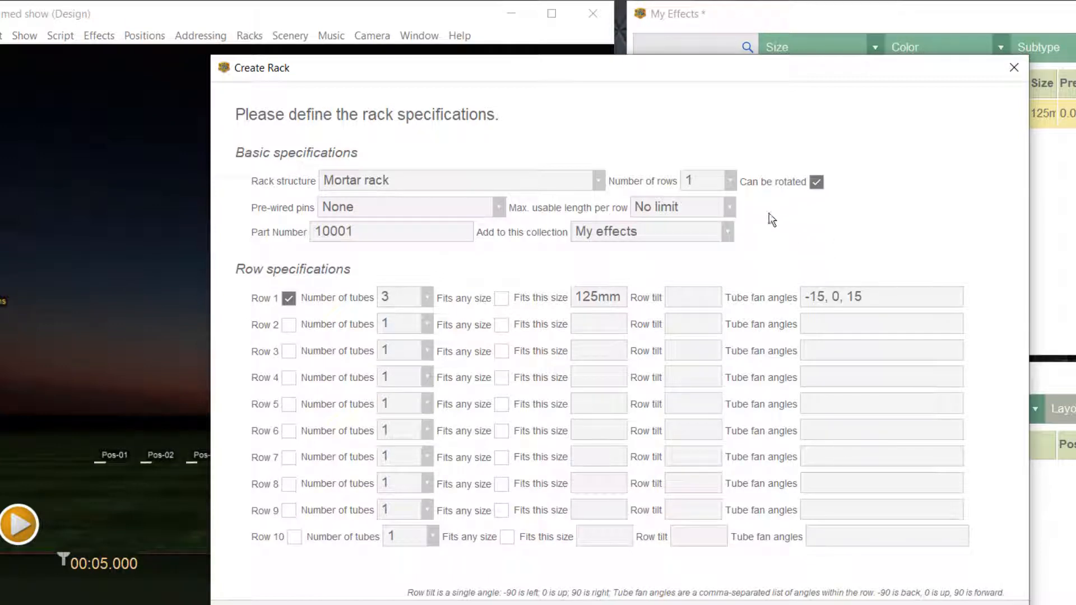
{"action": "left_click", "coordinate": [731, 183]}
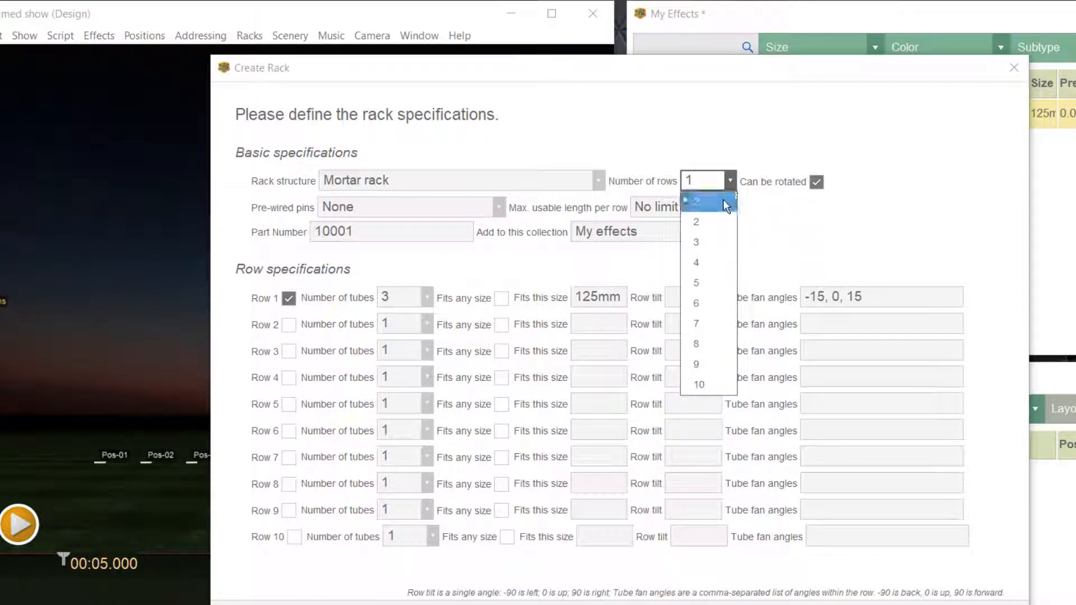
{"action": "left_click", "coordinate": [720, 241]}
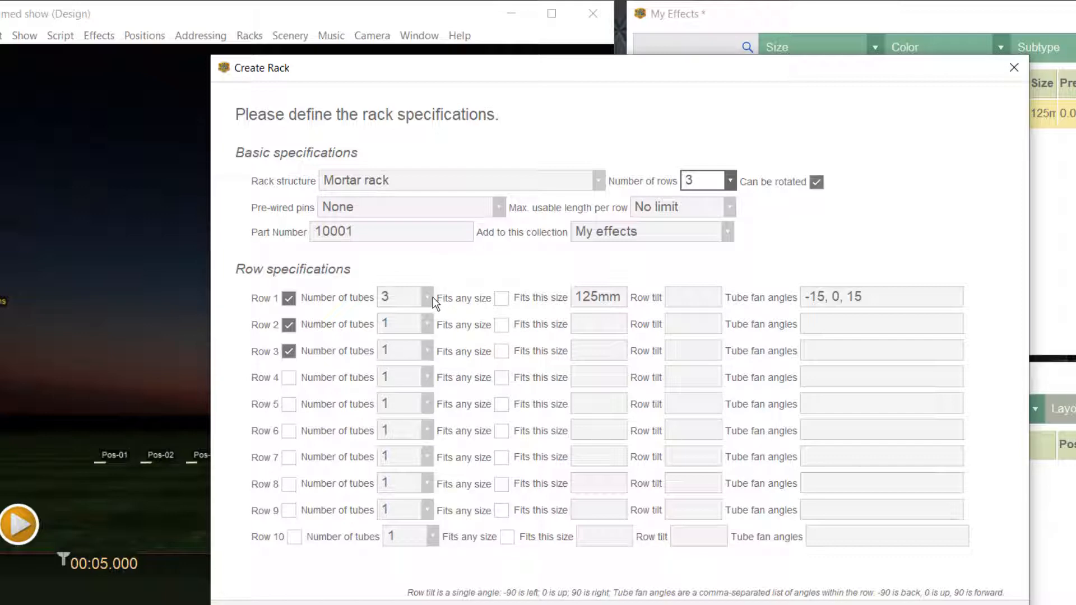
- Replace the new rack's part number with RA-M 15000
{"action": "left_click", "coordinate": [393, 224]}
{"action": "key", "text": "BackSpace"}
{"action": "key", "text": "BackSpace"}
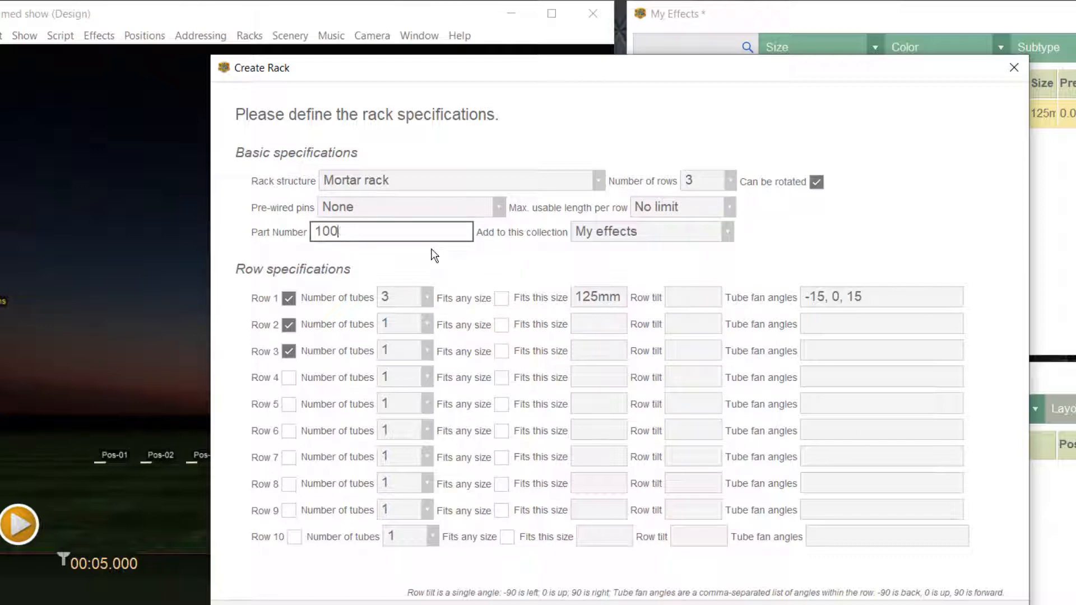
{"action": "key", "text": "BackSpace"}
{"action": "key", "text": "BackSpace"}
{"action": "key", "text": "BackSpace"}
{"action": "type", "text": "RA-M 15000"}
{"action": "key", "text": "Tab"}
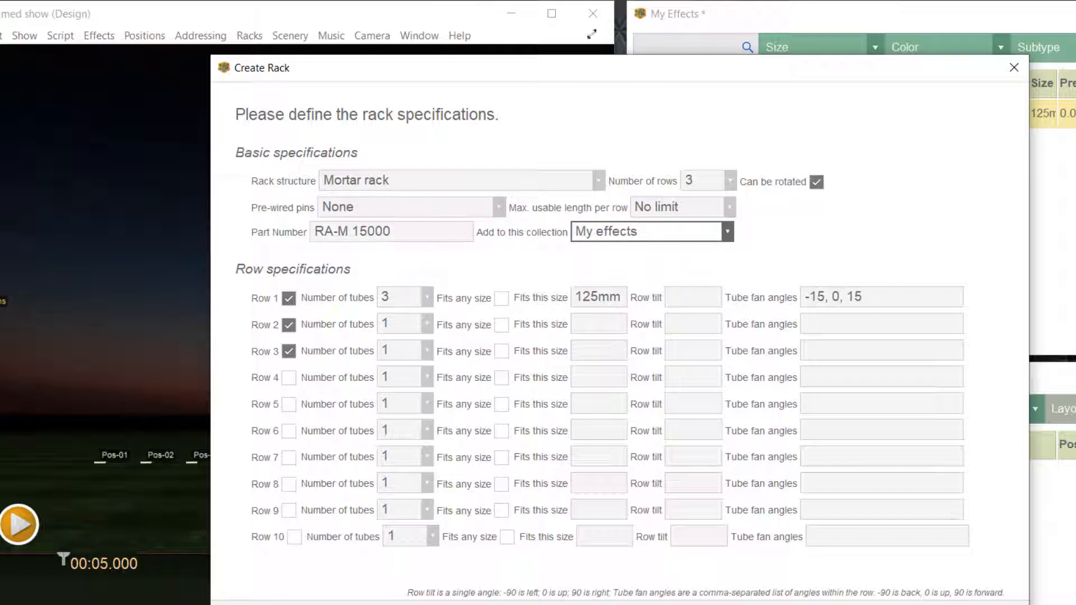
- Set row 1 to 1 tube and change its fitting size to 150mm
{"action": "left_click", "coordinate": [427, 297]}
{"action": "left_click", "coordinate": [387, 314]}
{"action": "left_click_drag", "start_coordinate": [598, 298], "coordinate": [563, 301]}
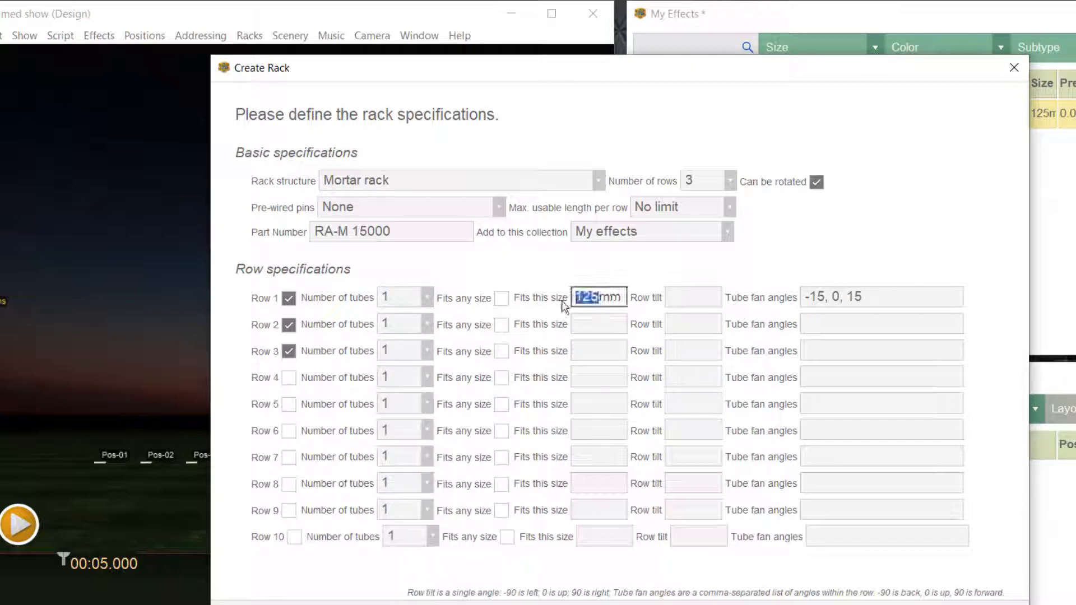
{"action": "type", "text": "150mmm"}
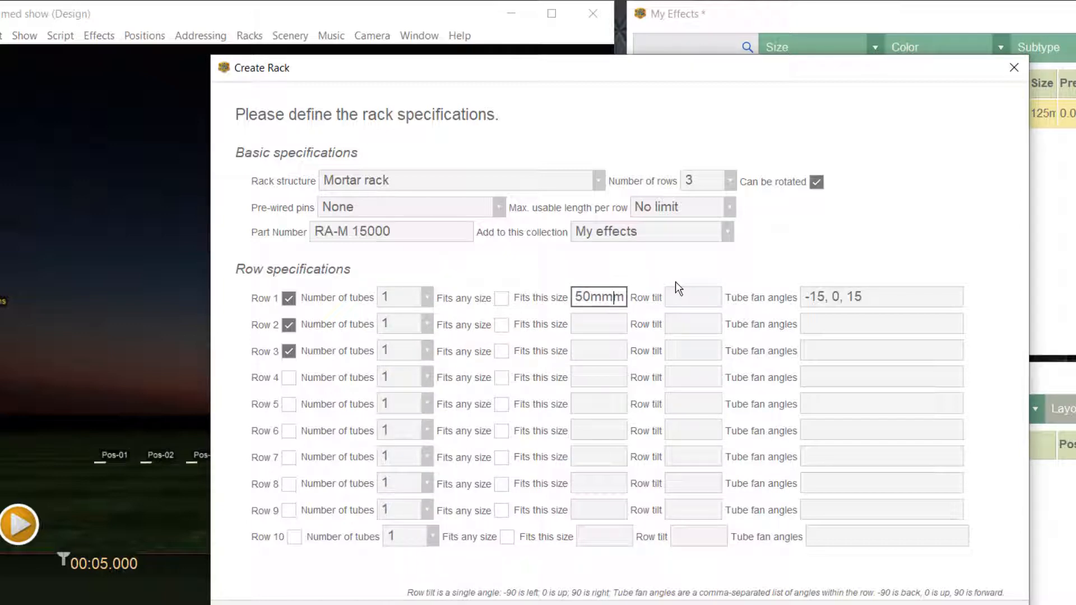
- Set row 1's tilt to -15 and clear its tube fan angles
{"action": "key", "text": "Tab"}
{"action": "type", "text": "-"}
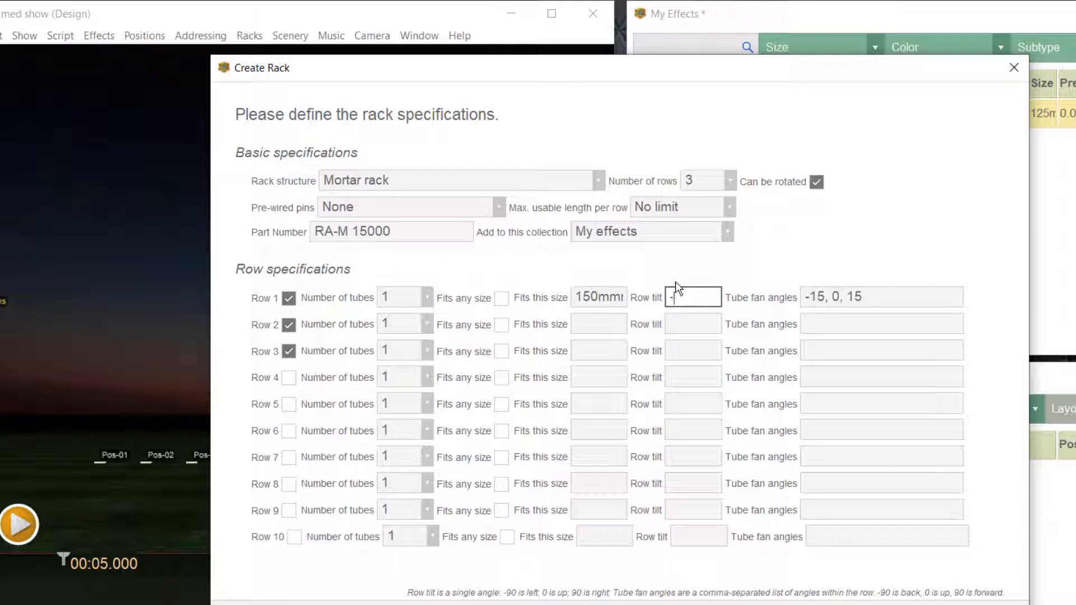
{"action": "type", "text": "15"}
{"action": "key", "text": "Tab"}
{"action": "key", "text": "BackSpace"}
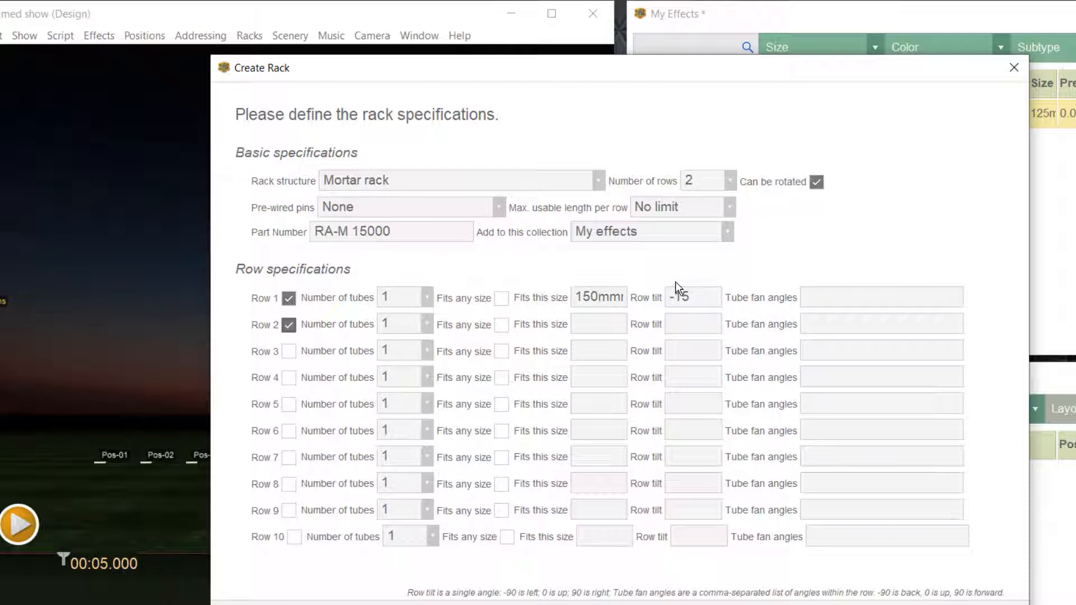
- Set row 2's fitting size to 150mm and its row tilt to 0
{"action": "left_click", "coordinate": [609, 327]}
{"action": "type", "text": "150mm"}
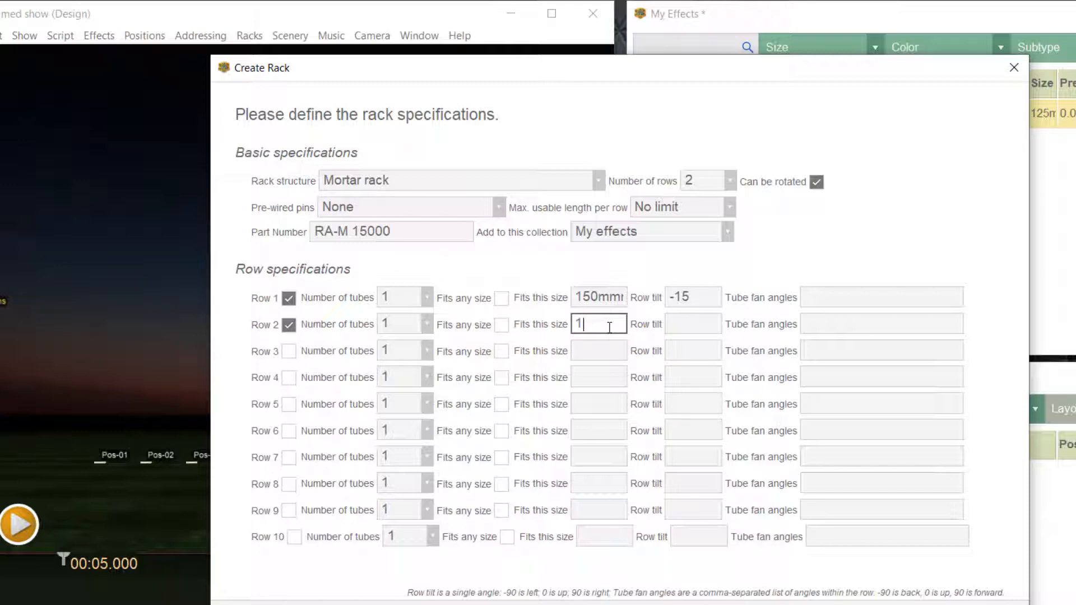
{"action": "key", "text": "Tab"}
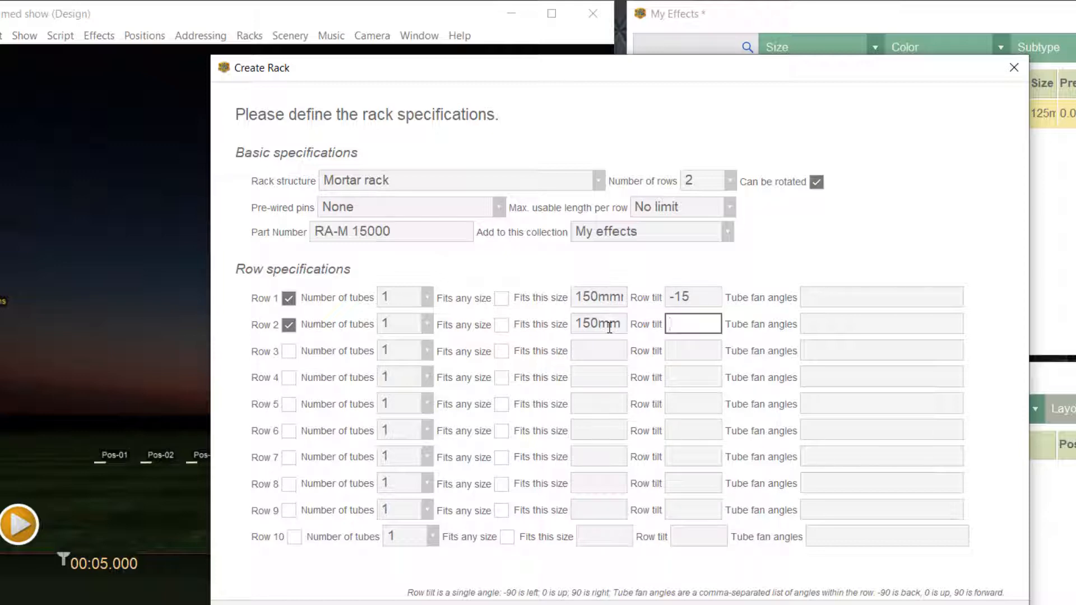
{"action": "type", "text": "0"}
{"action": "key", "text": "Tab"}
{"action": "key", "text": "Tab"}
- Enable row 3 with a fitting size of 150mm and a row tilt of 15, and create the rack
{"action": "key", "text": "space"}
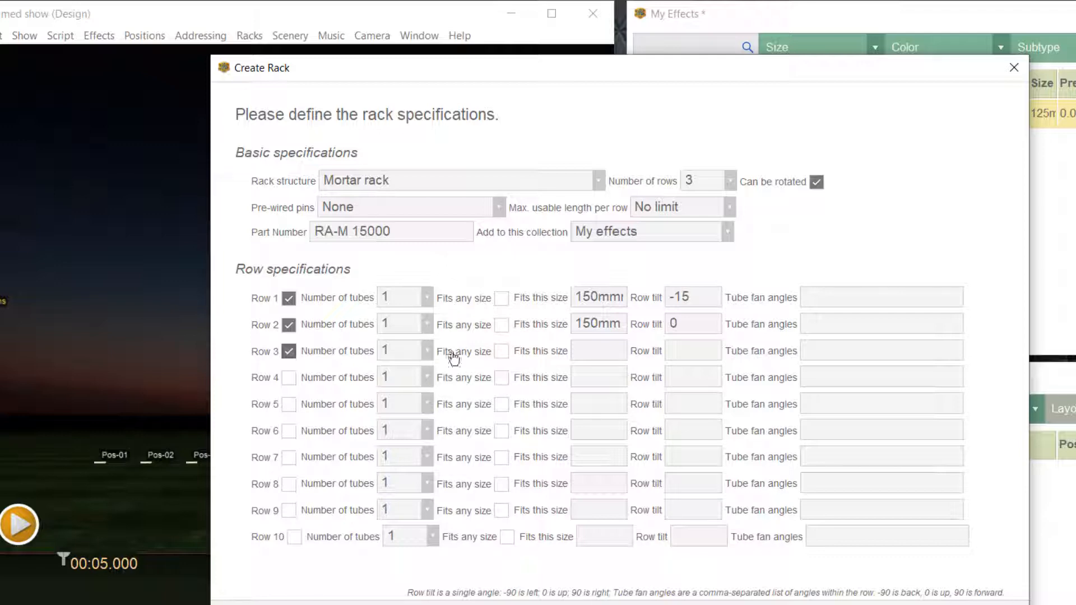
{"action": "left_click", "coordinate": [591, 350]}
{"action": "type", "text": "150mm"}
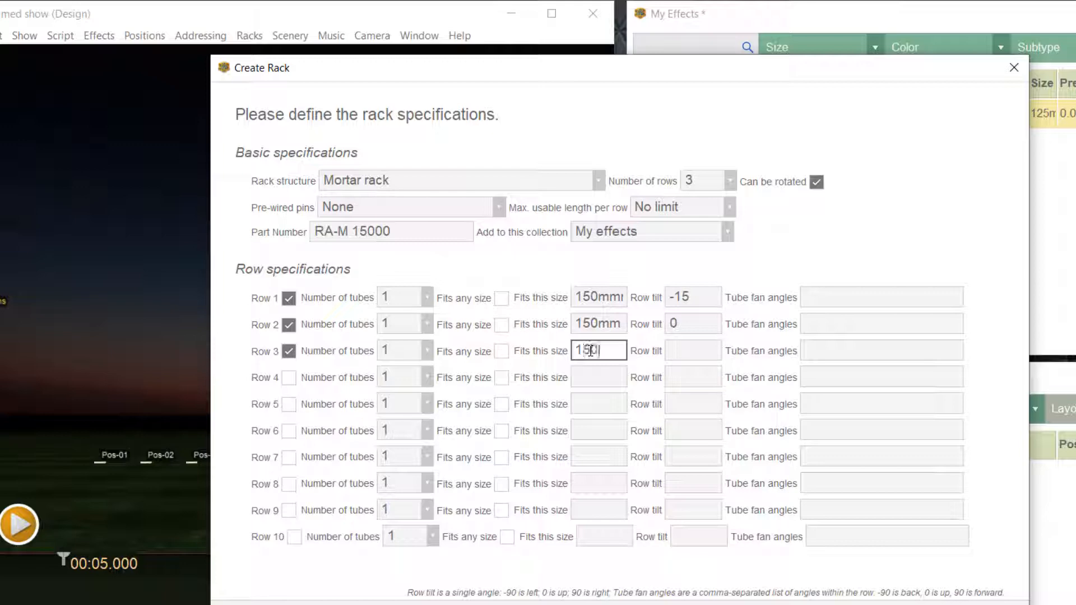
{"action": "key", "text": "Tab"}
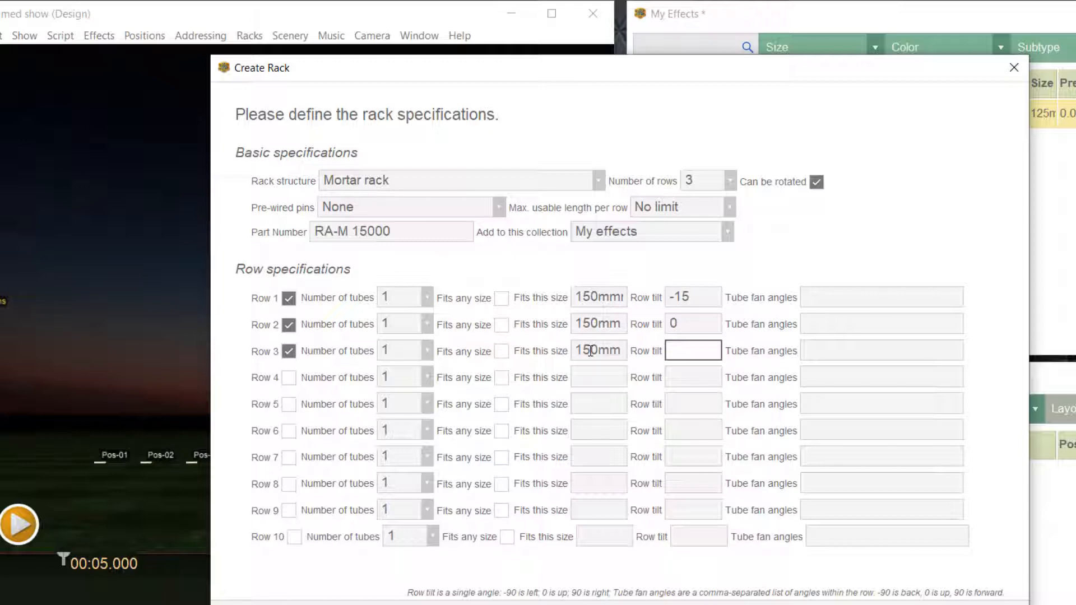
{"action": "type", "text": "15"}
{"action": "key", "text": "Tab"}
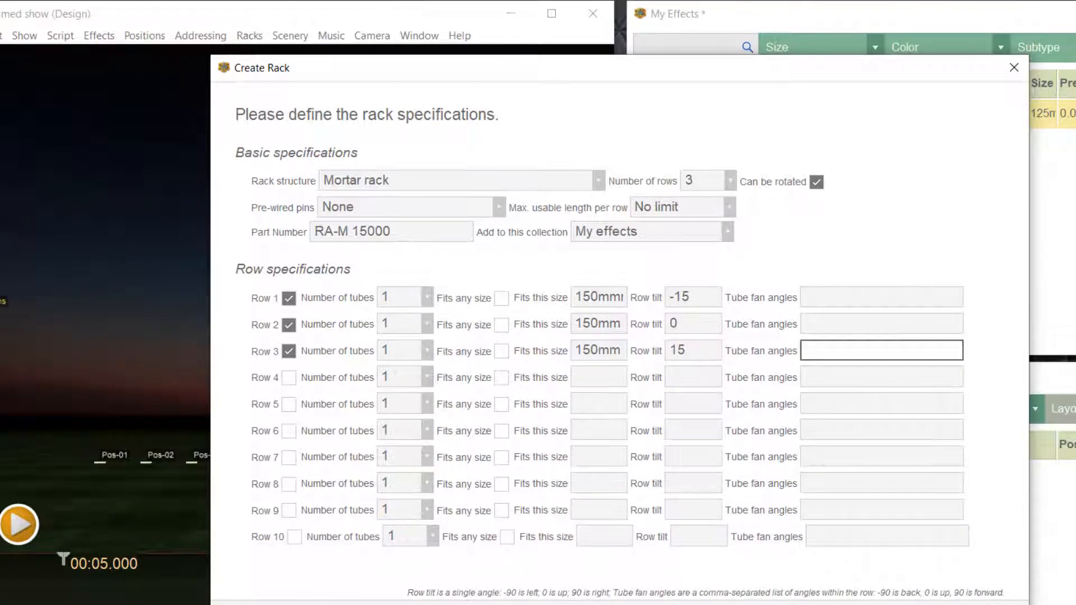
{"action": "left_click", "coordinate": [876, 604]}
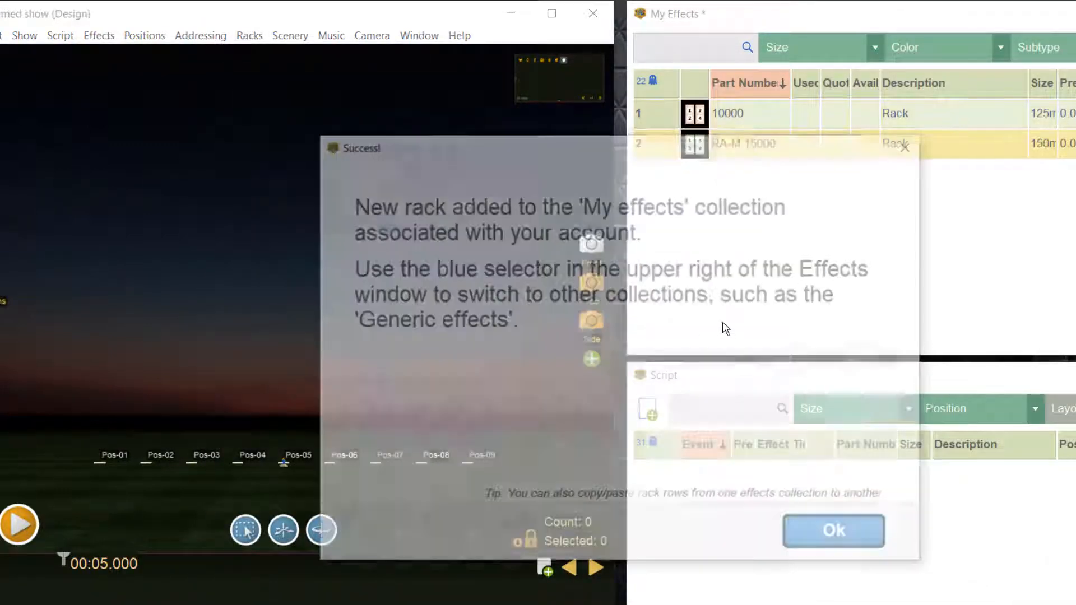
{"action": "left_click", "coordinate": [834, 536]}
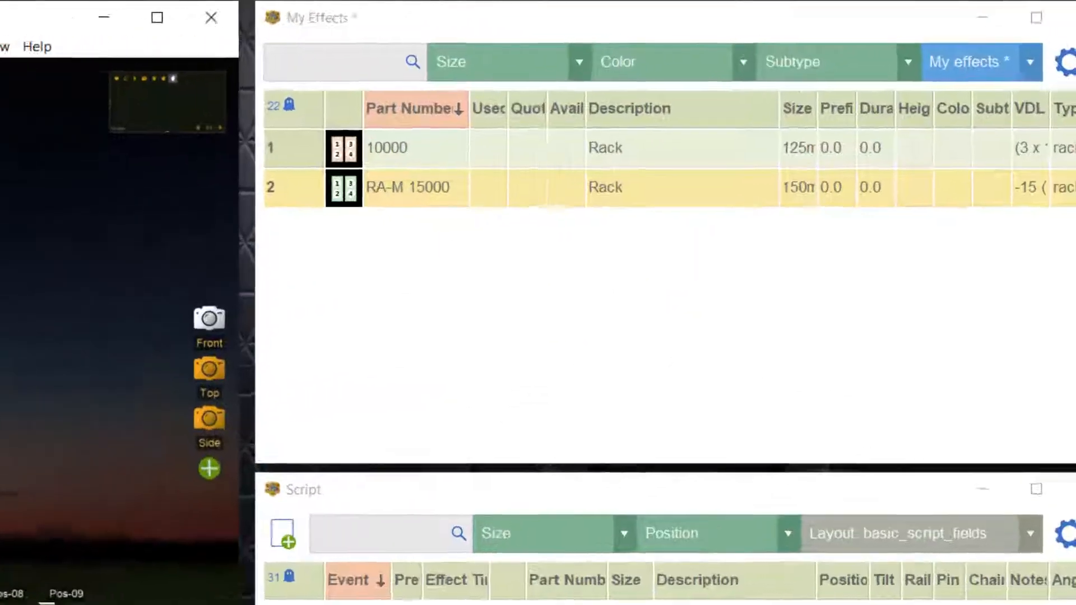